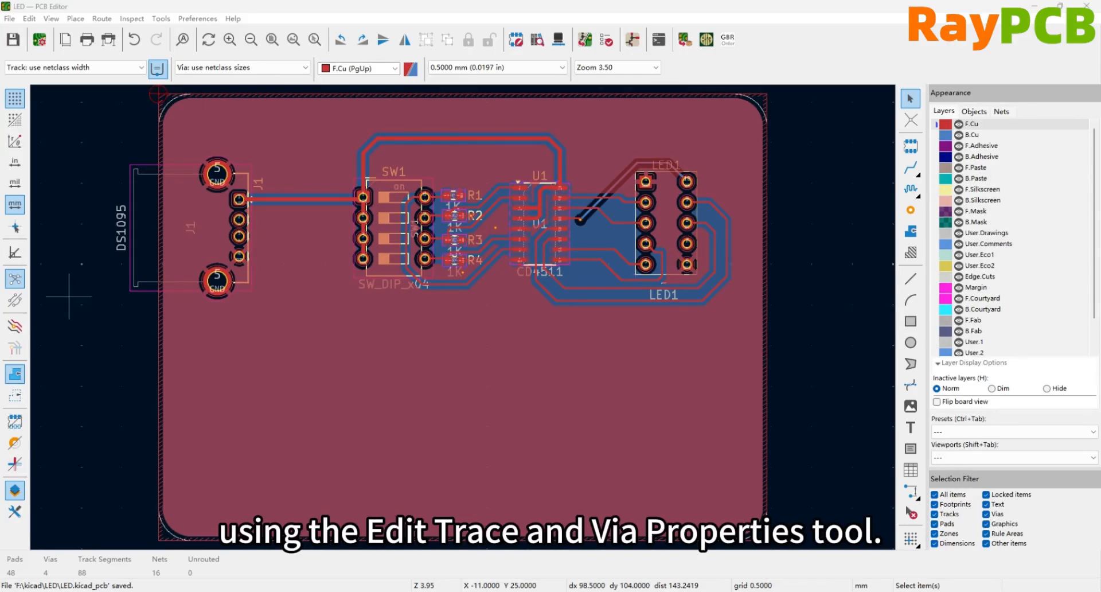
- Open the board-wide track and via properties and turn off the layer, track width and selected-items-only filters
left_click(30, 19)
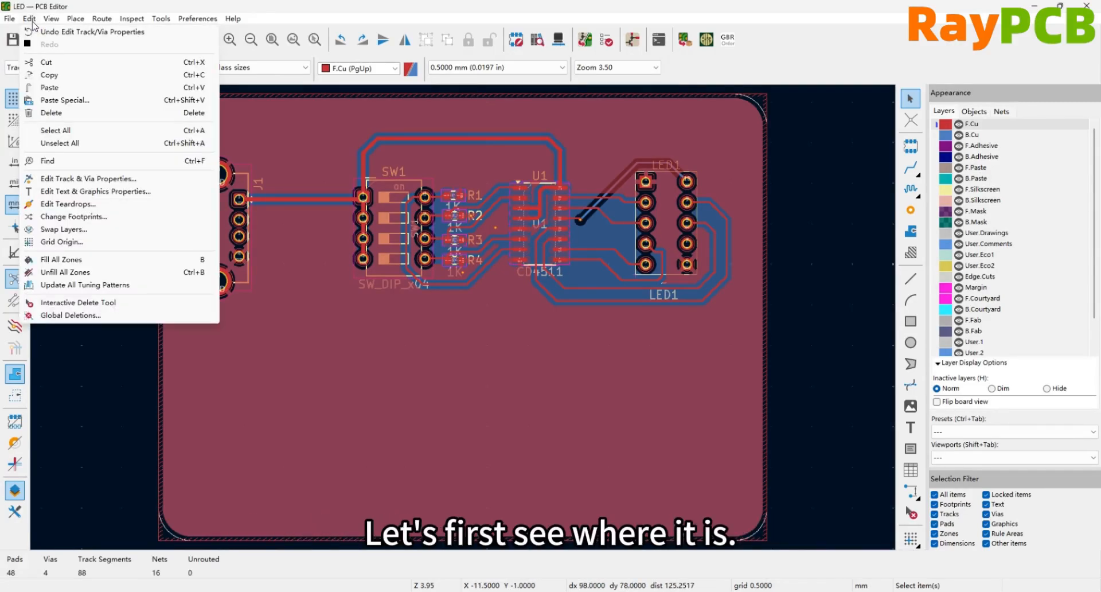
left_click(100, 181)
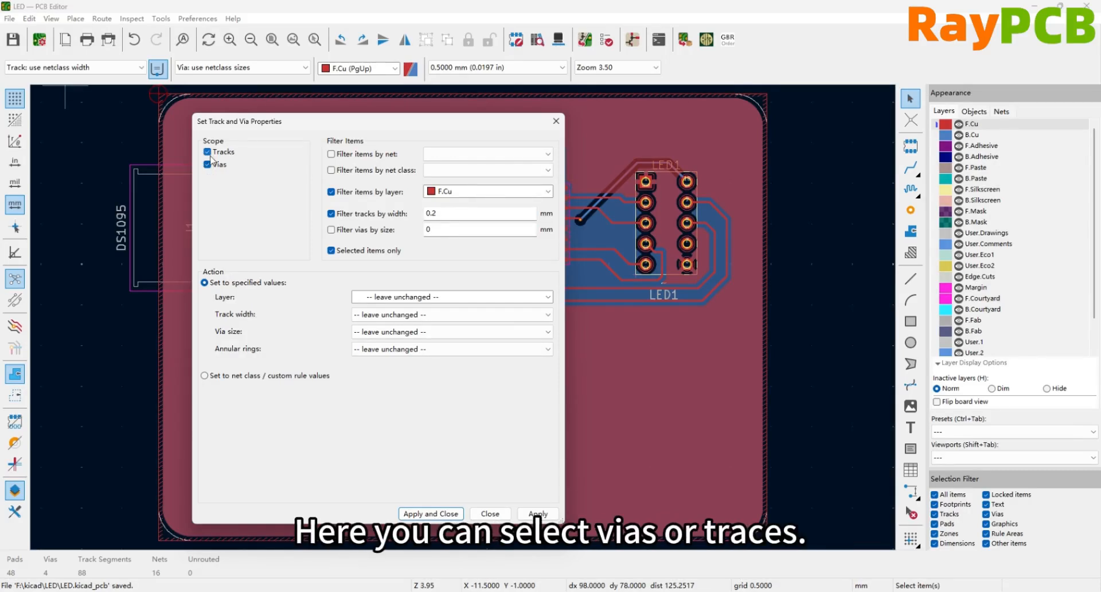
left_click(331, 192)
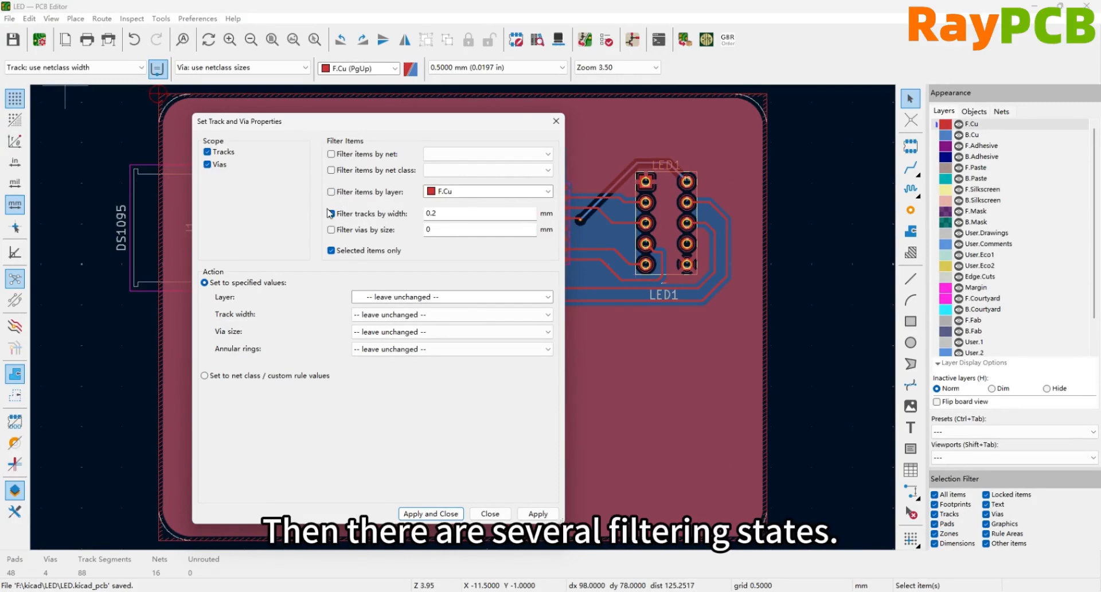
left_click(331, 214)
left_click(331, 250)
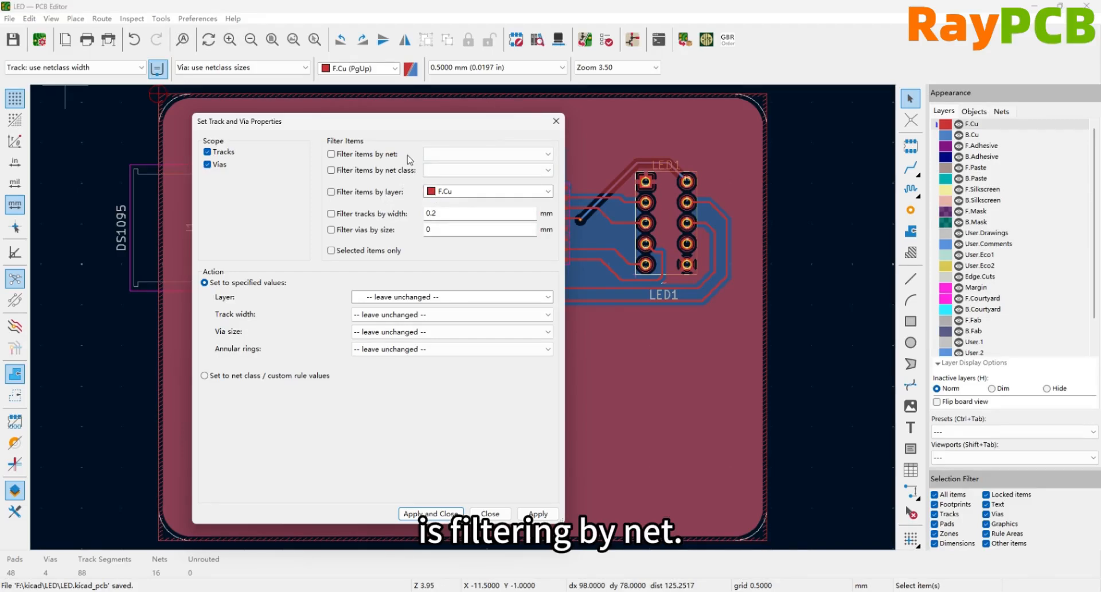
- Examine the available filter choices for net, net class, layer, track width and via size
left_click(469, 154)
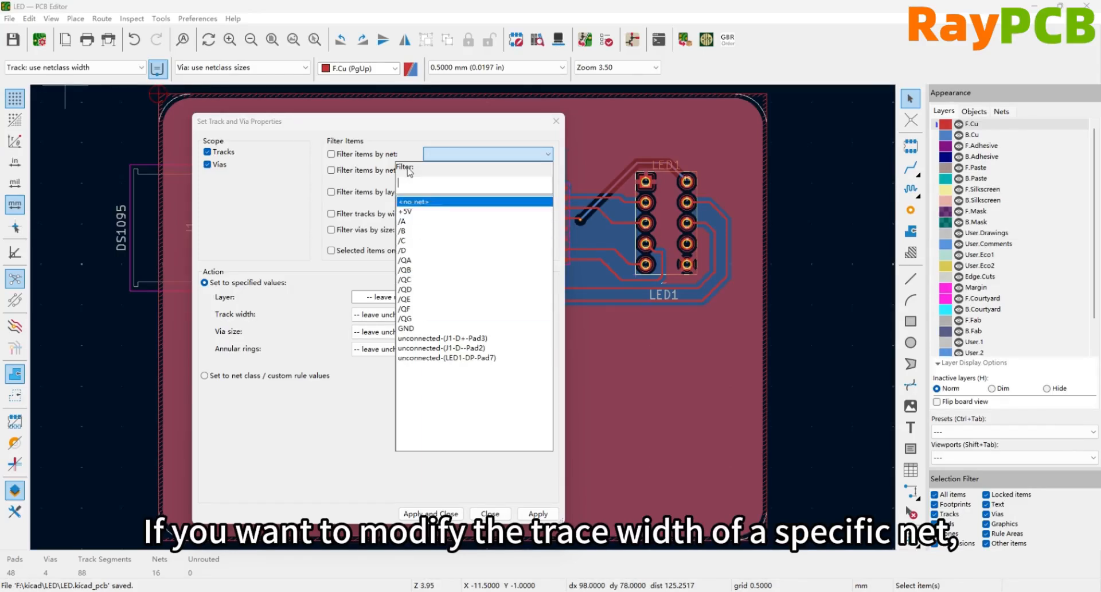
left_click(412, 142)
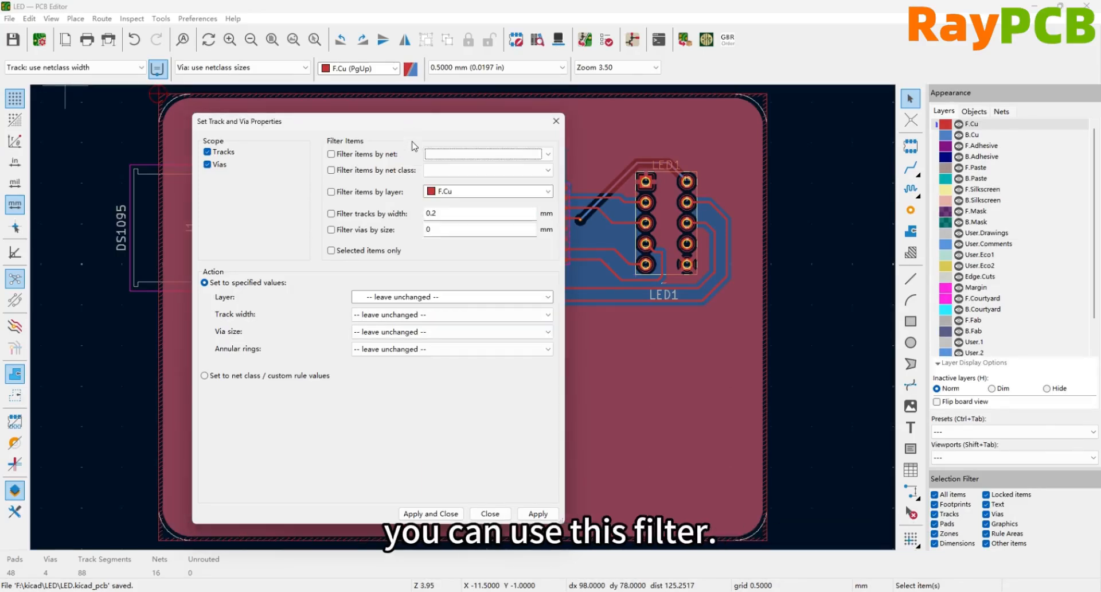
left_click(440, 172)
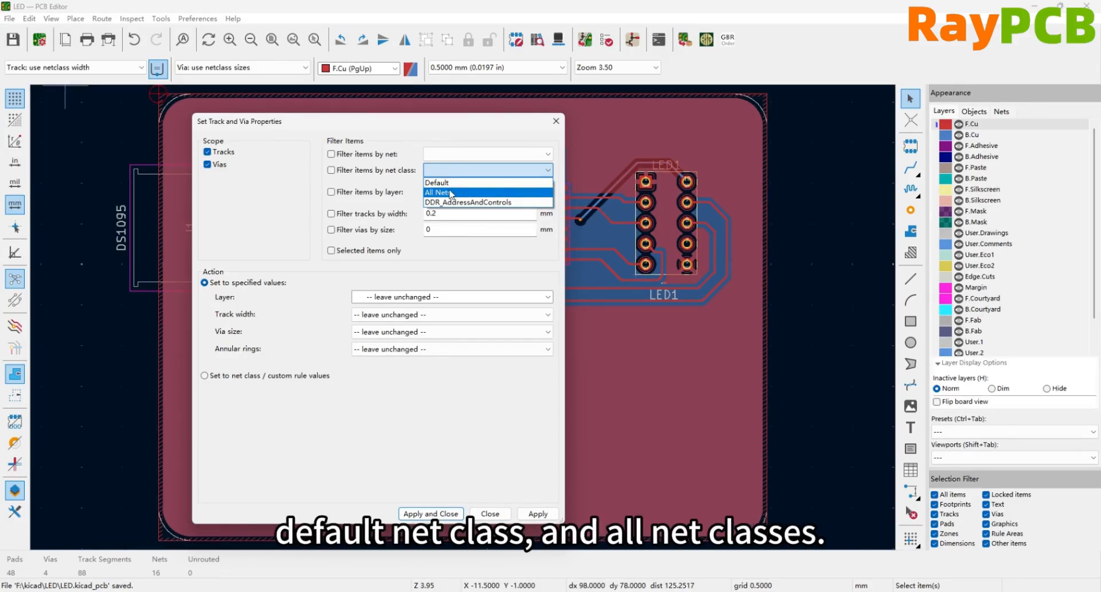
left_click(429, 128)
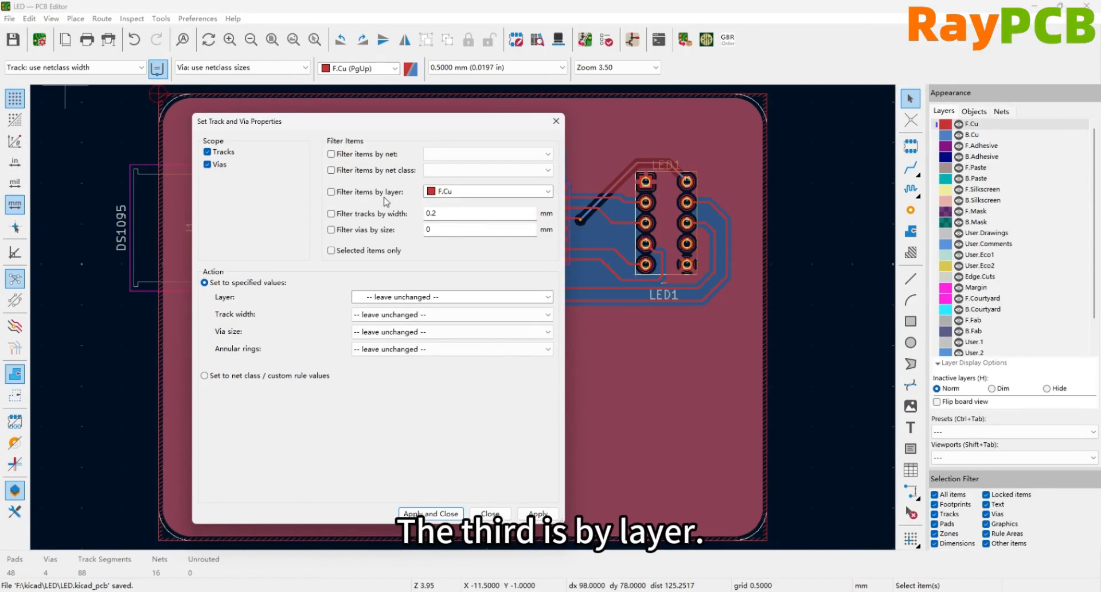
left_click(453, 191)
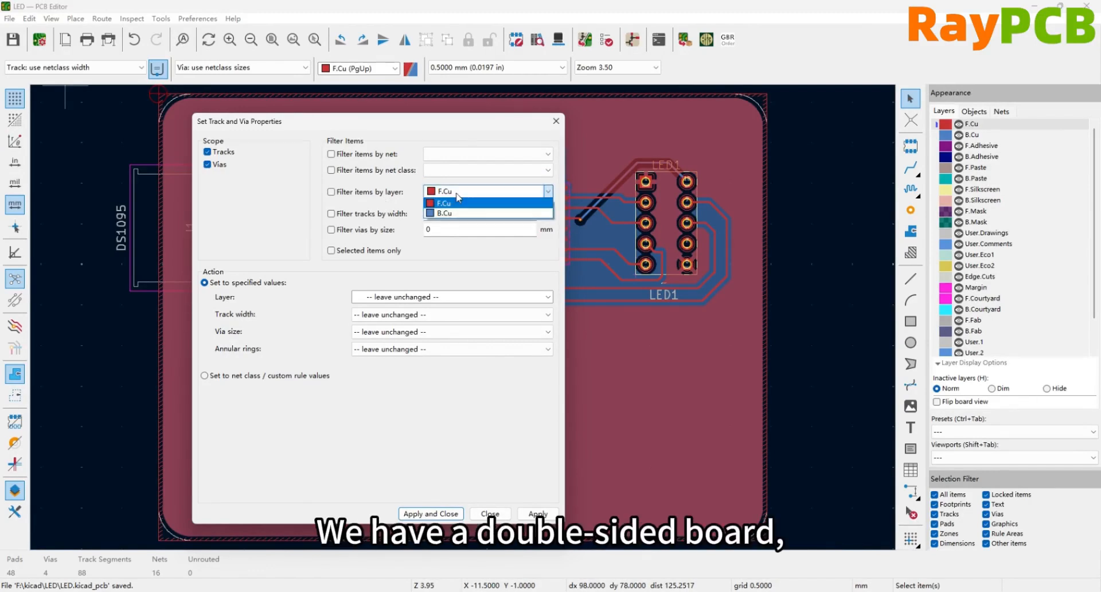
left_click(448, 137)
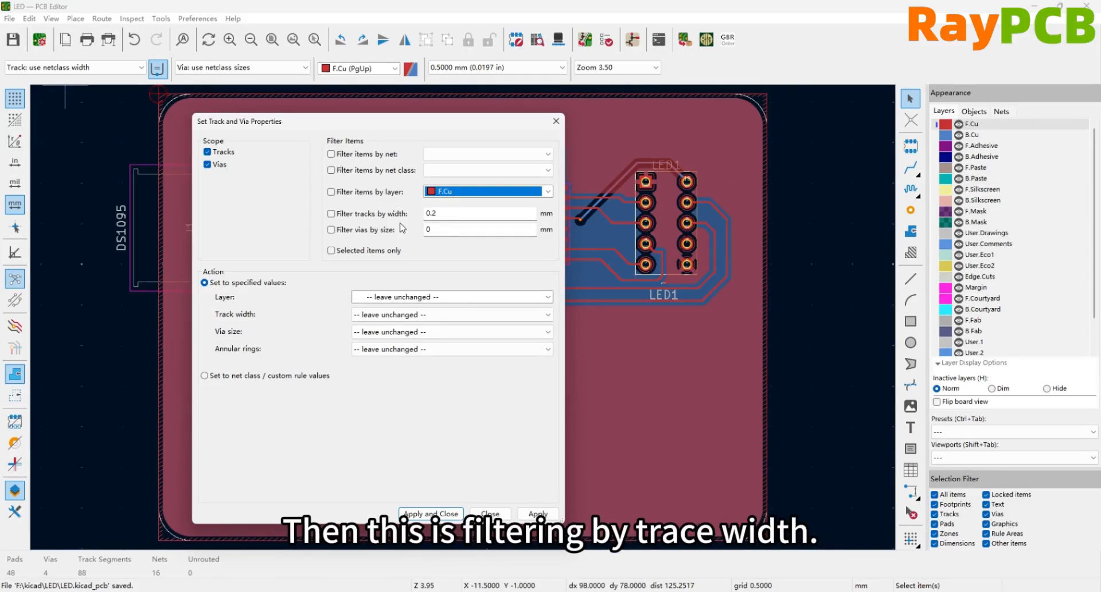
left_click(472, 214)
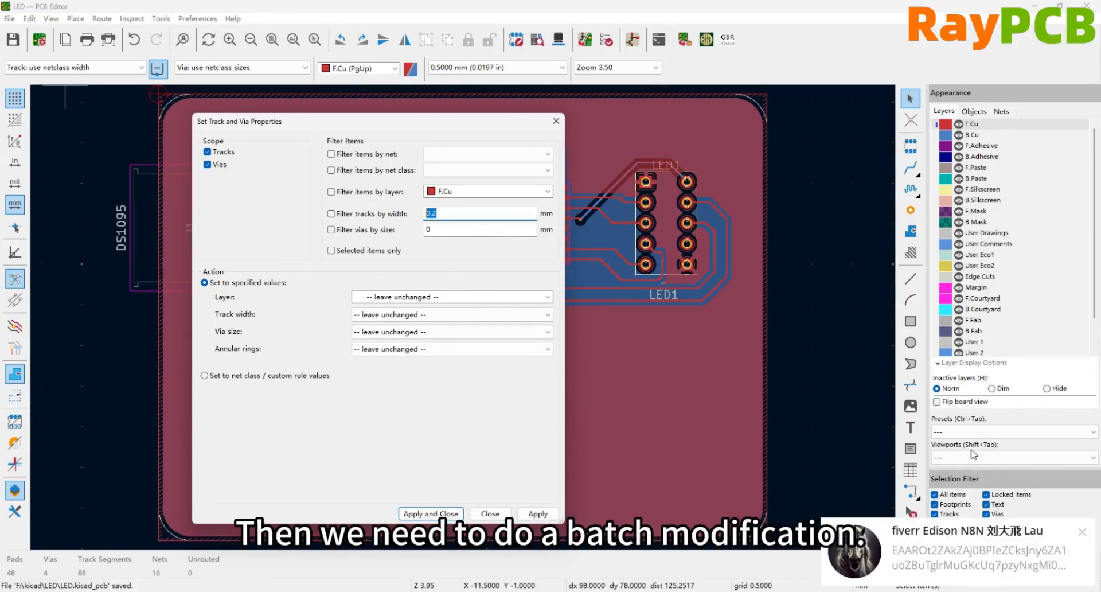
left_click(1082, 532)
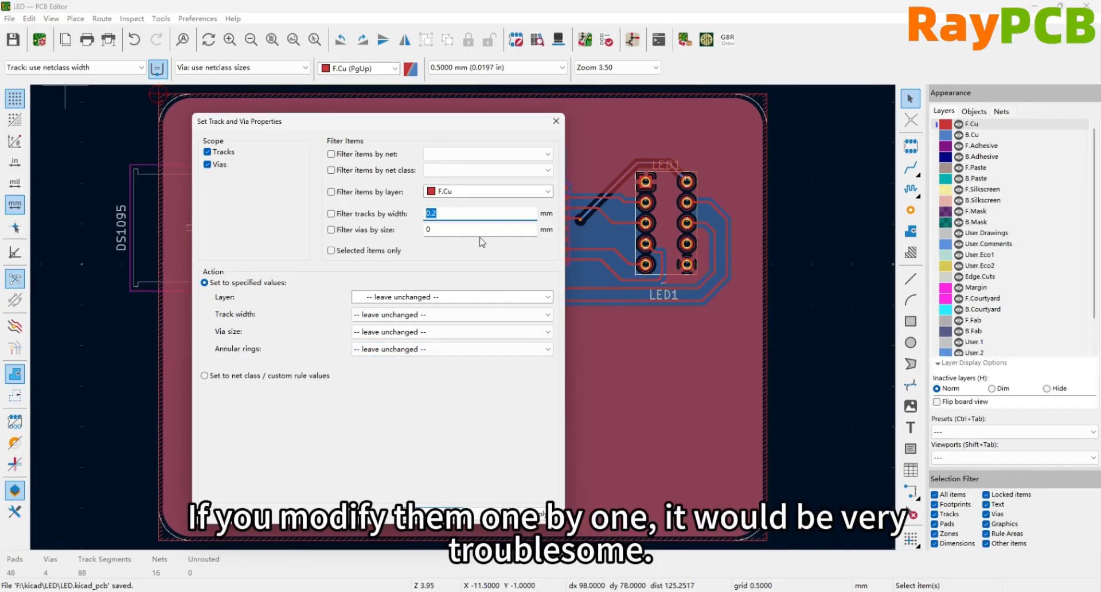
left_click(454, 228)
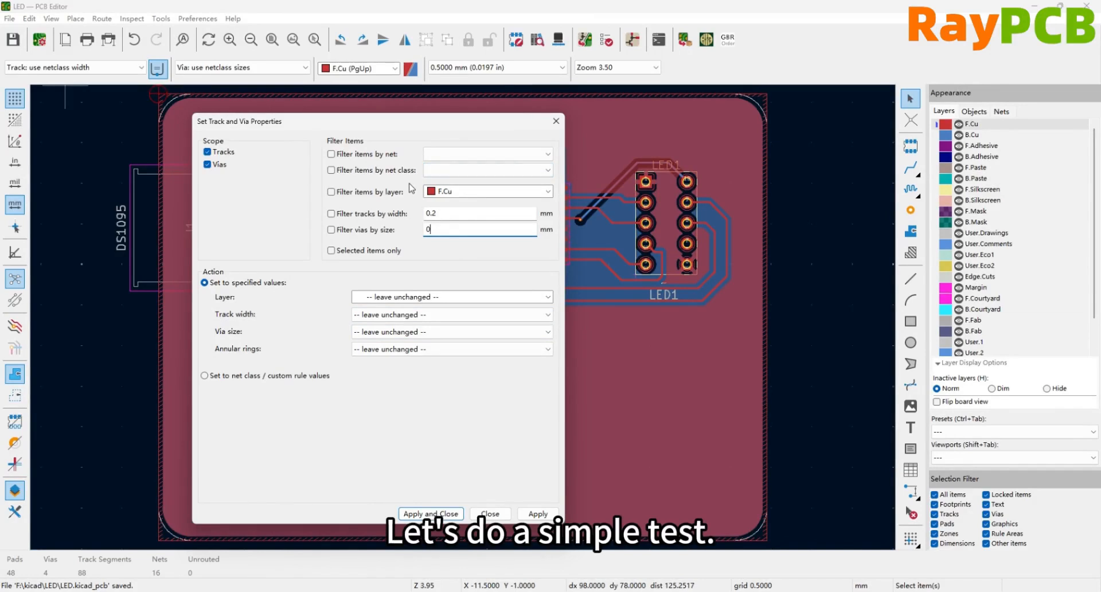
- Filter items by the F.Cu layer and move all matching tracks to B.Cu
left_click(355, 190)
left_click_drag(364, 127, 279, 129)
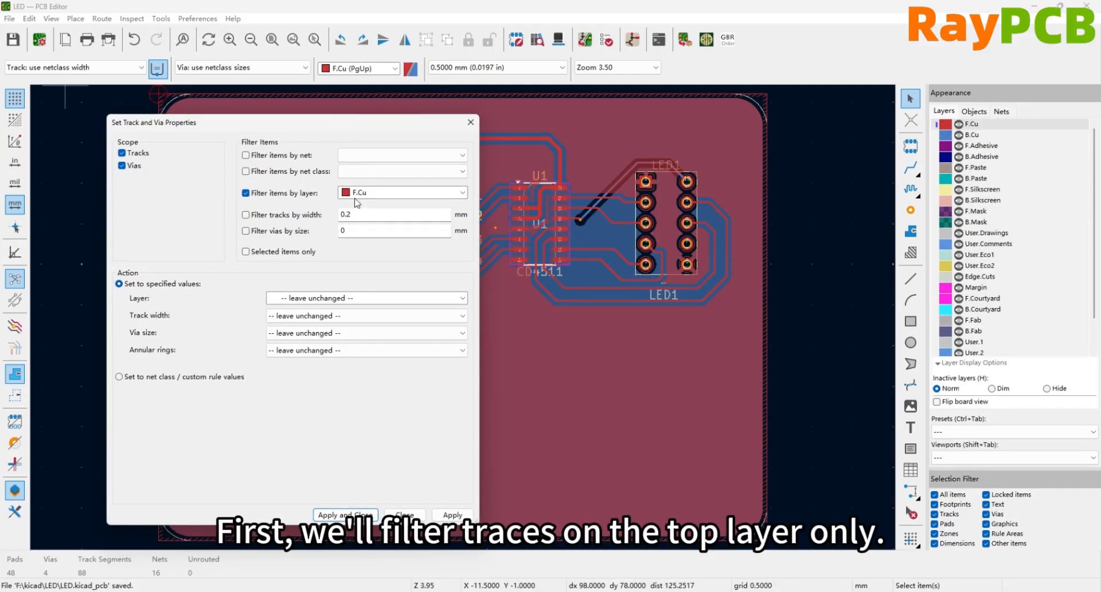
left_click(453, 515)
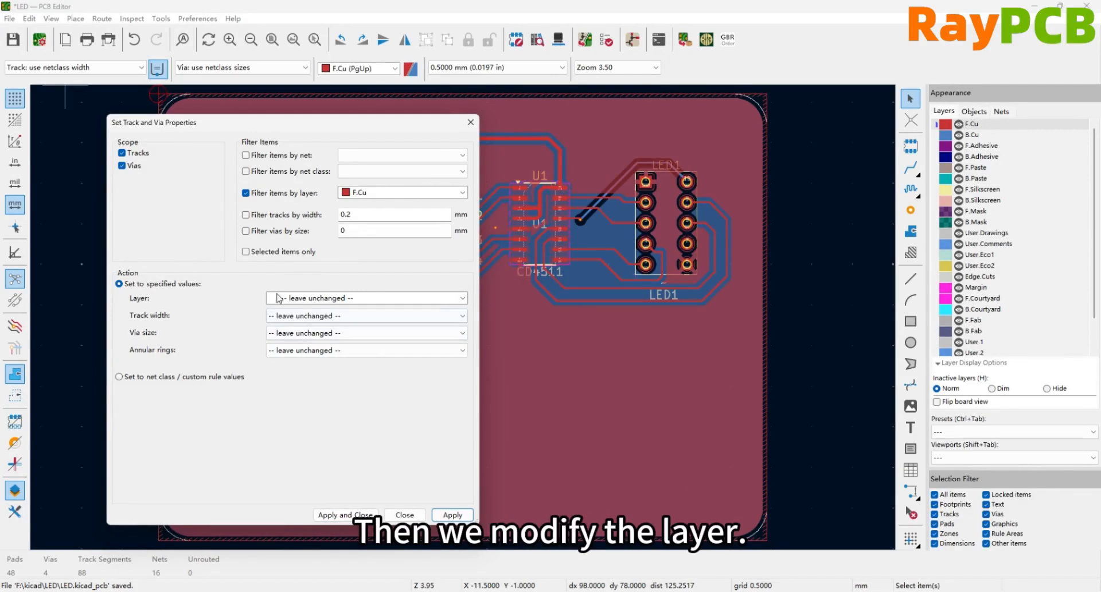
left_click(295, 300)
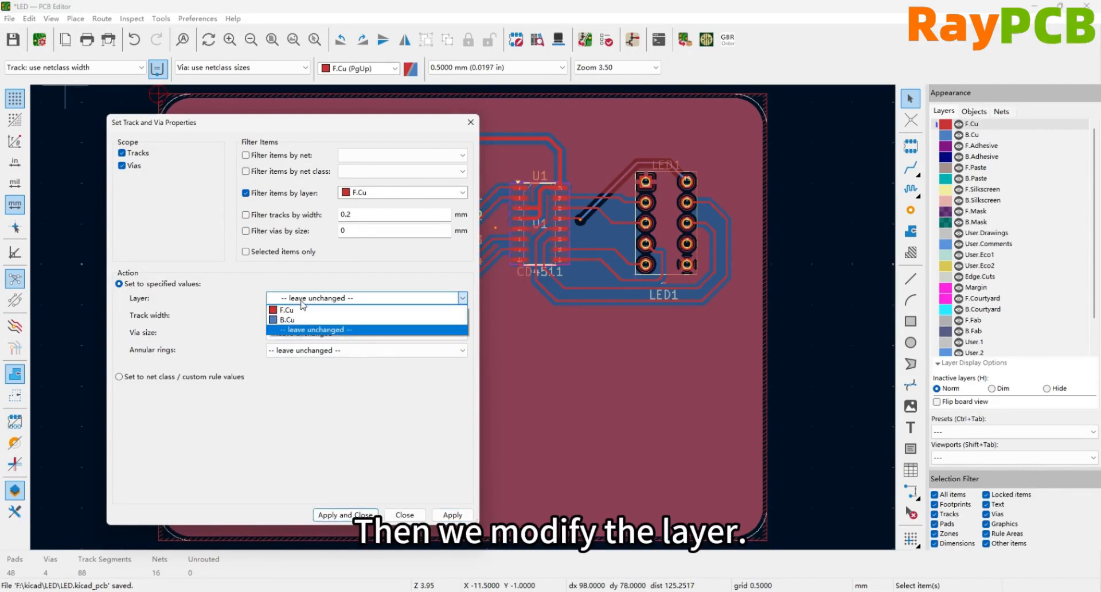
left_click(304, 320)
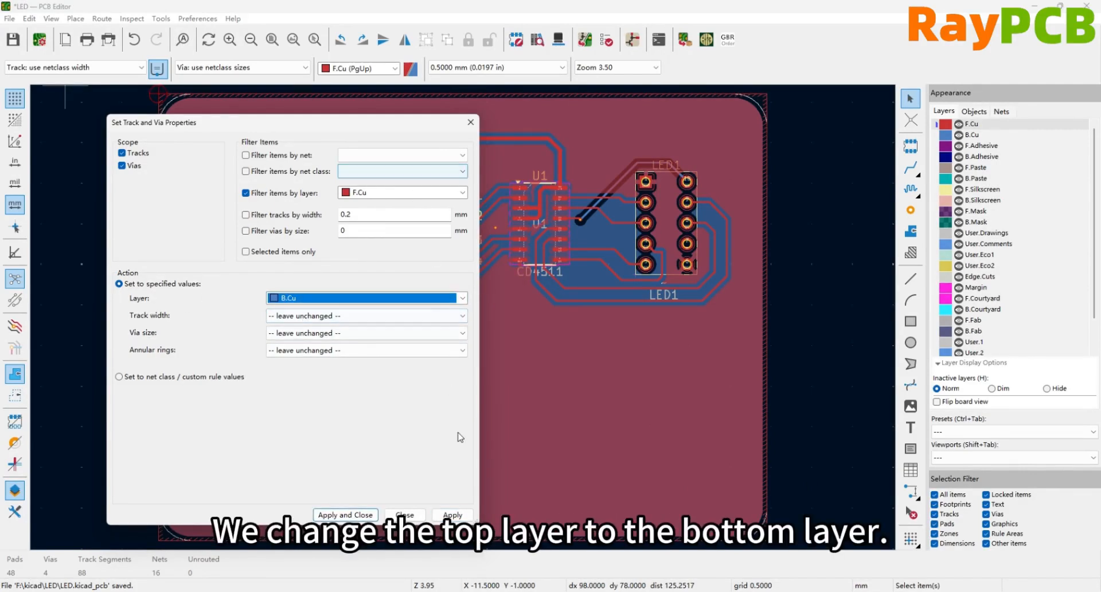
left_click(452, 515)
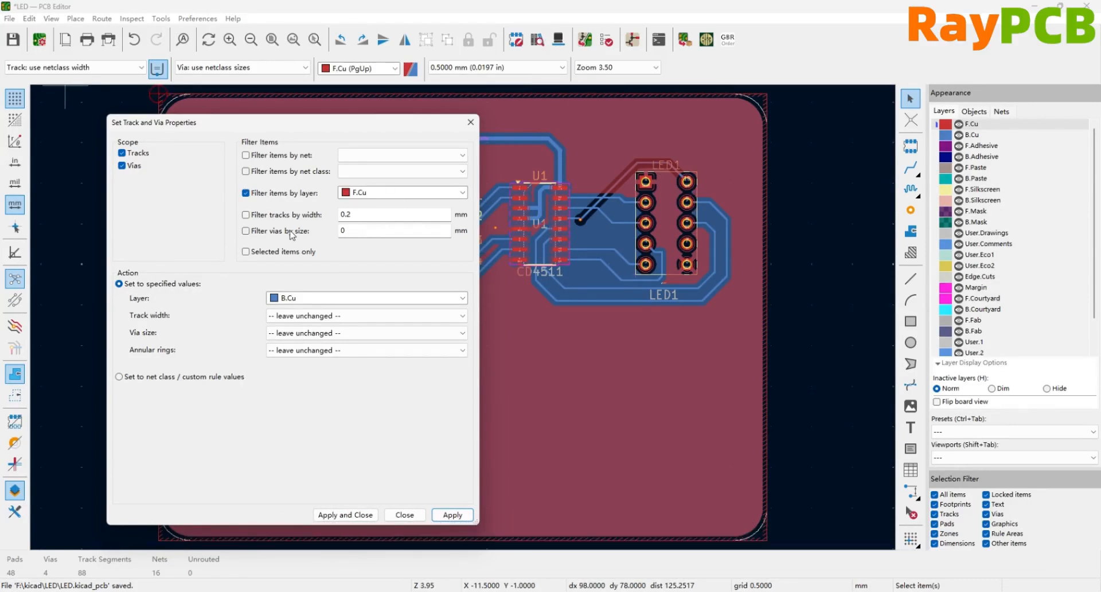
- Change the layer filter to B.Cu and move all matching tracks to F.Cu
left_click(354, 195)
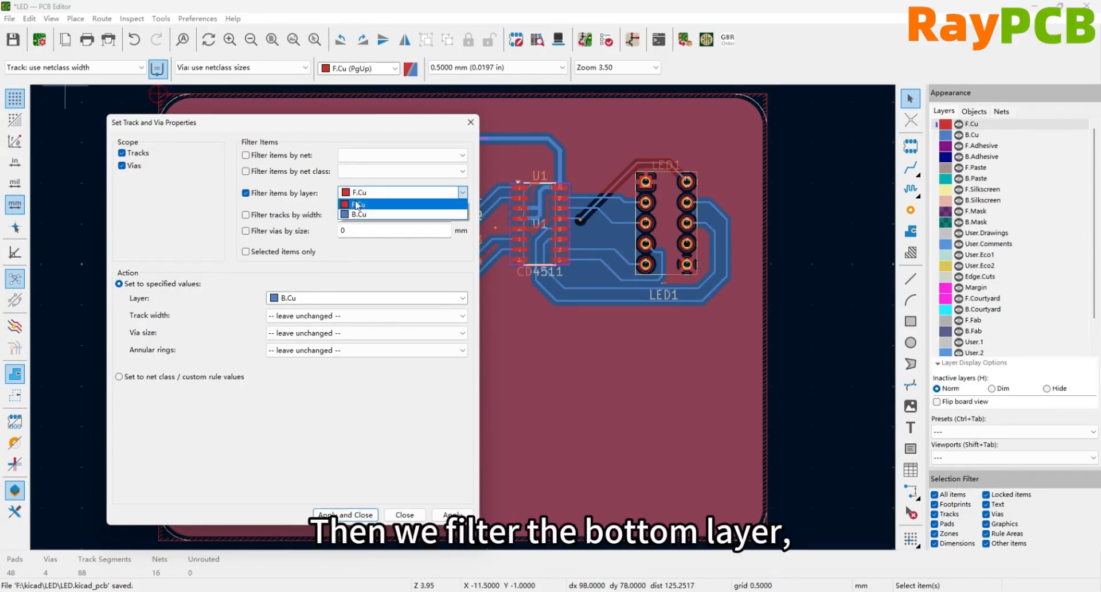
left_click(358, 204)
left_click(367, 298)
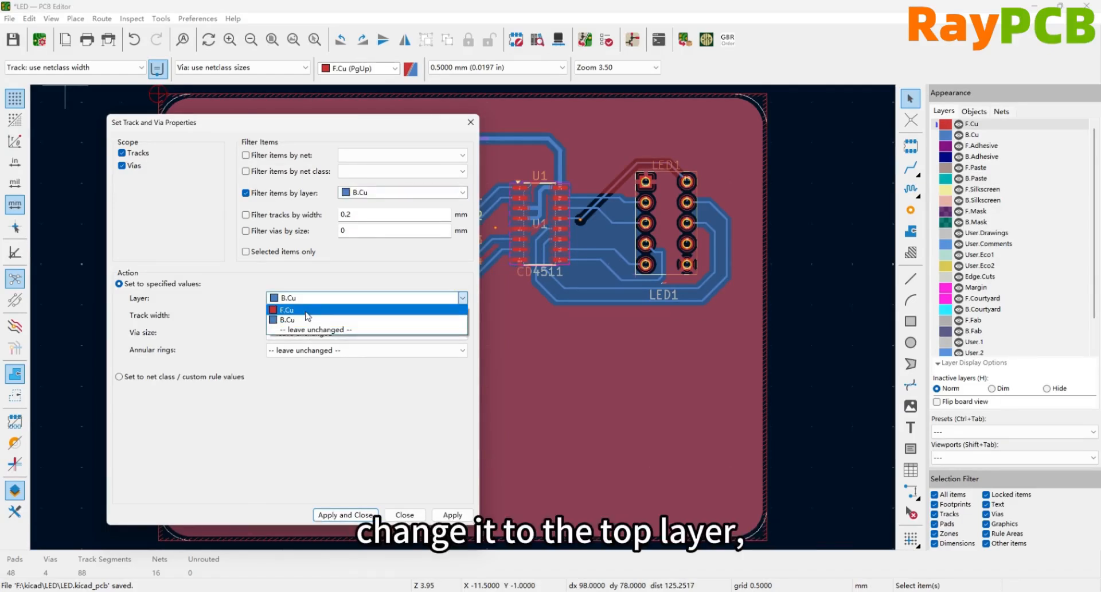
left_click(298, 306)
left_click(451, 514)
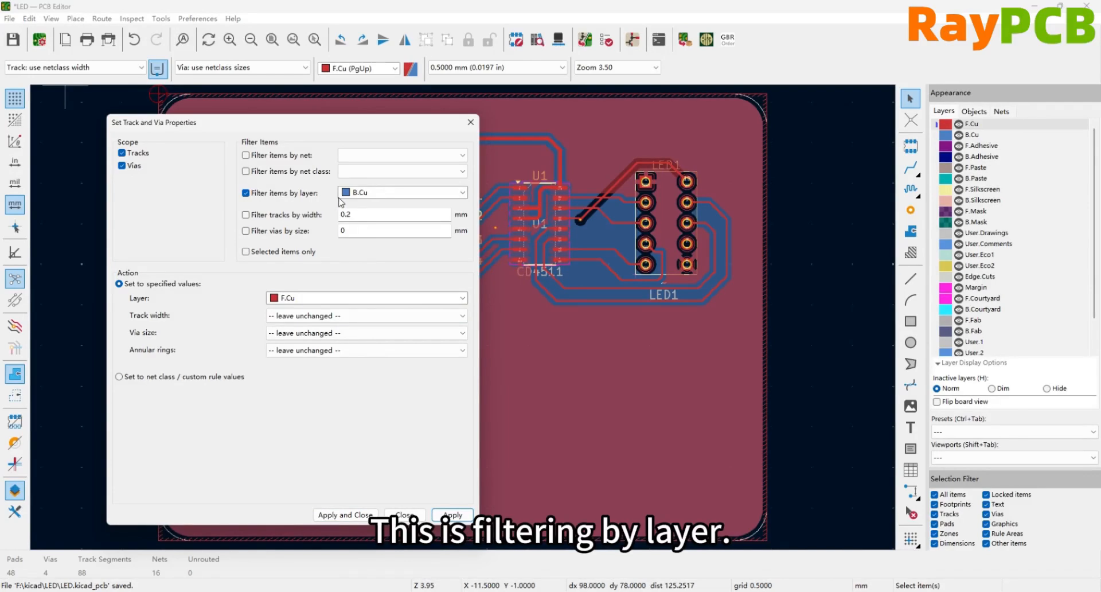
- Restrict the filter to 0.2 mm wide tracks on F.Cu and move them to B.Cu
left_click(246, 214)
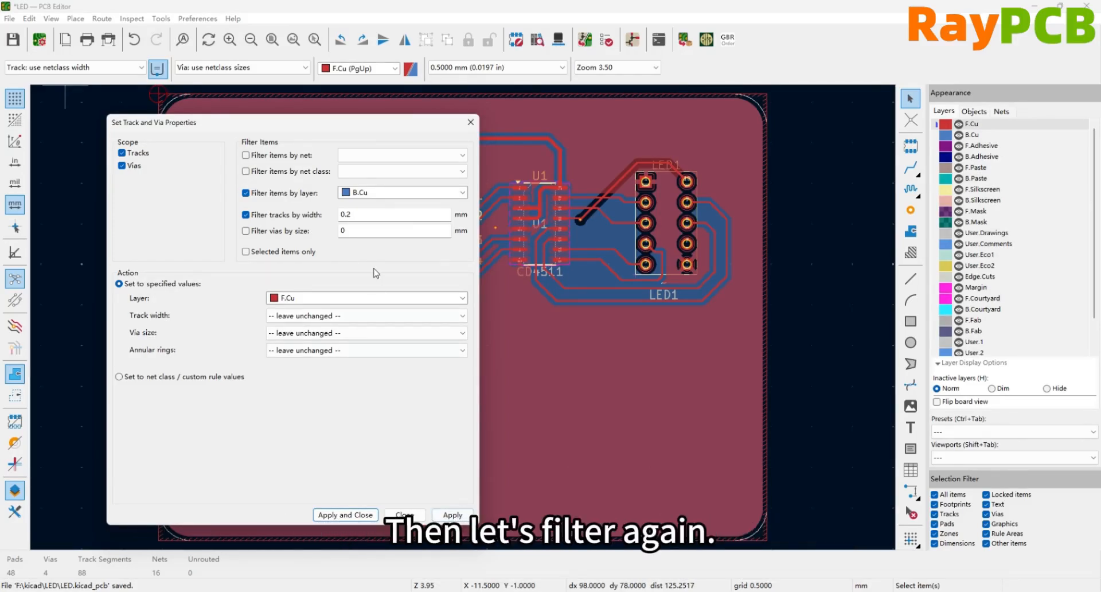
left_click(369, 194)
left_click(367, 203)
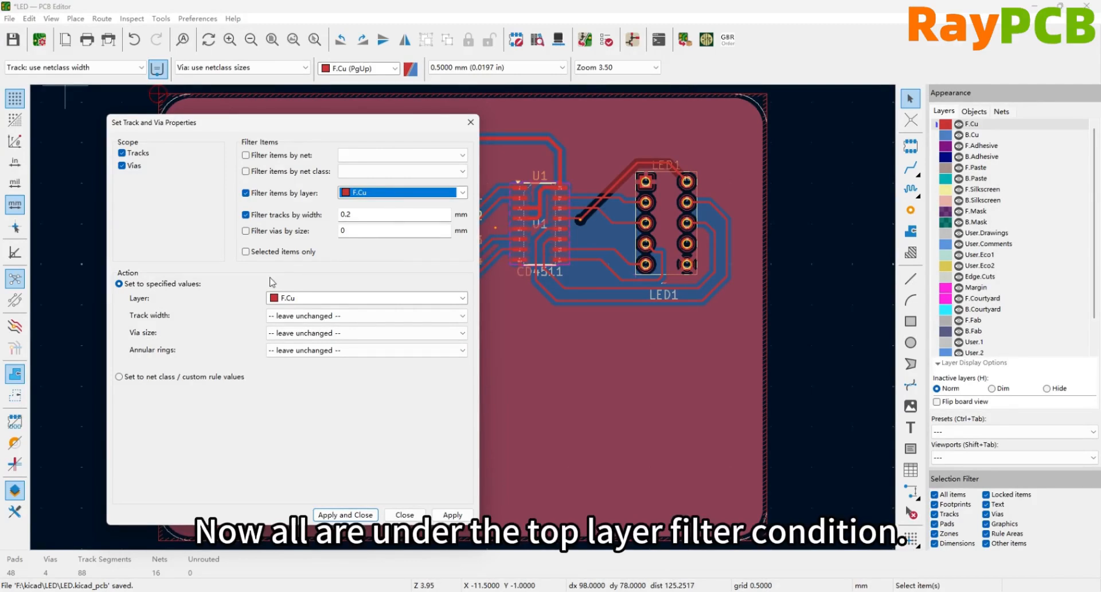
left_click(293, 299)
left_click(286, 326)
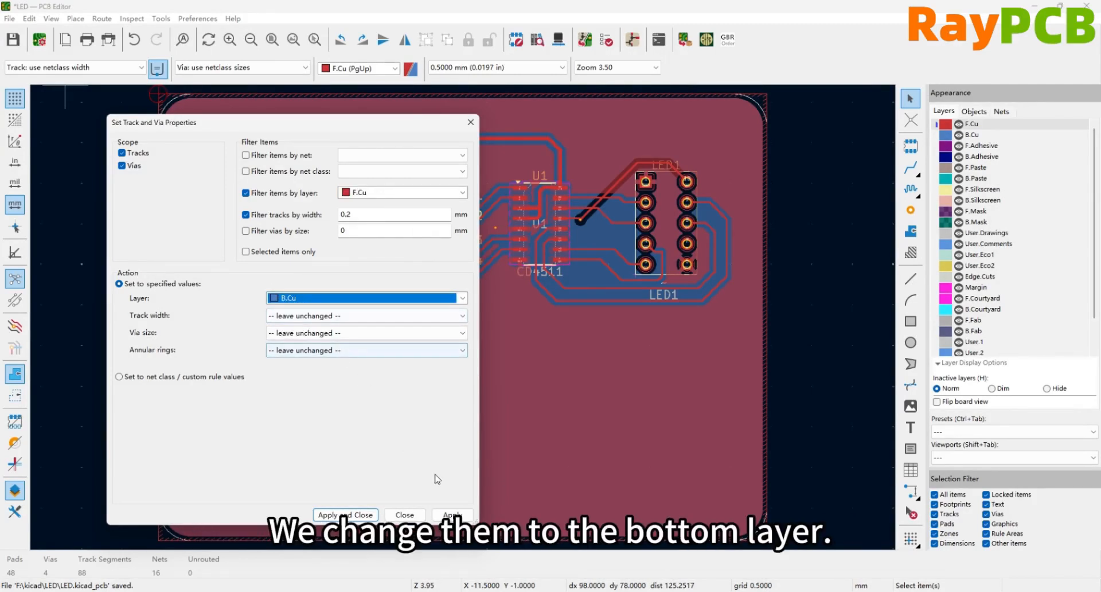
left_click(451, 515)
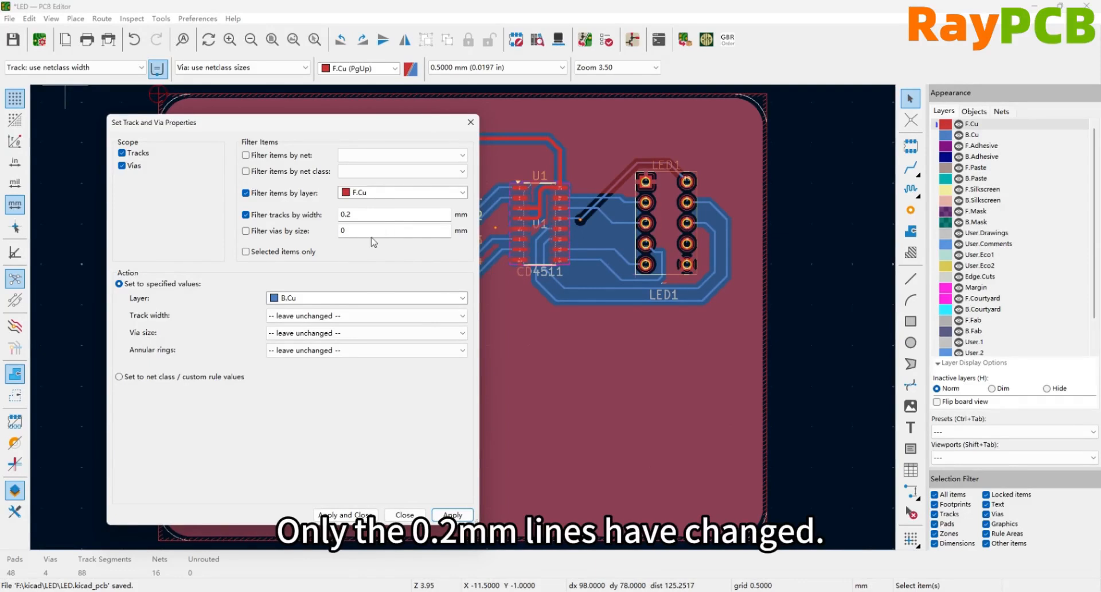
- Check which track widths are offered as new values, and close the track and via properties
left_click(293, 317)
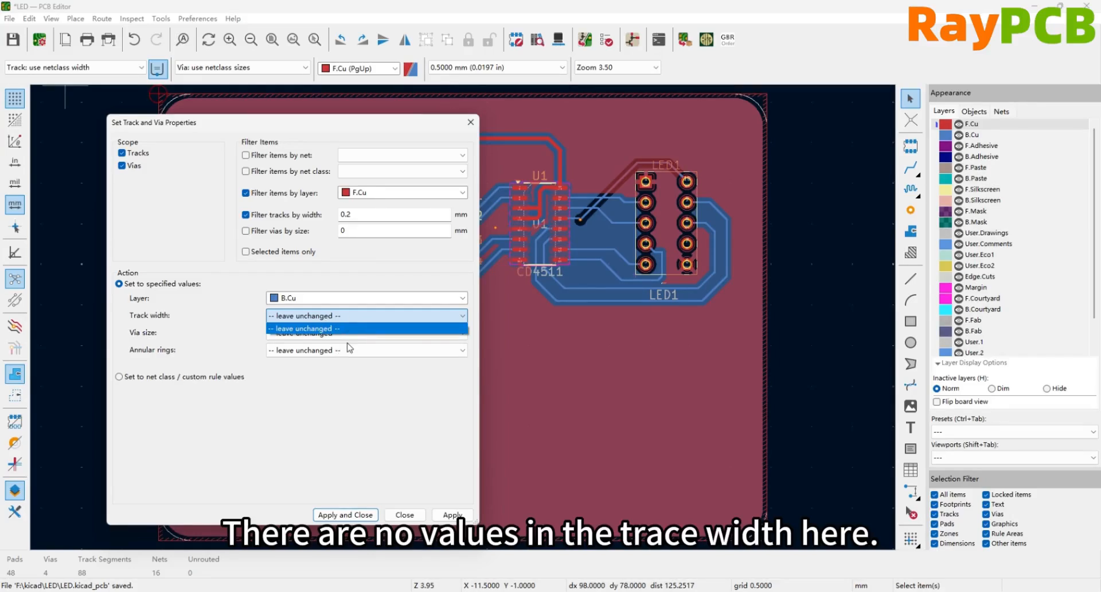
left_click(395, 518)
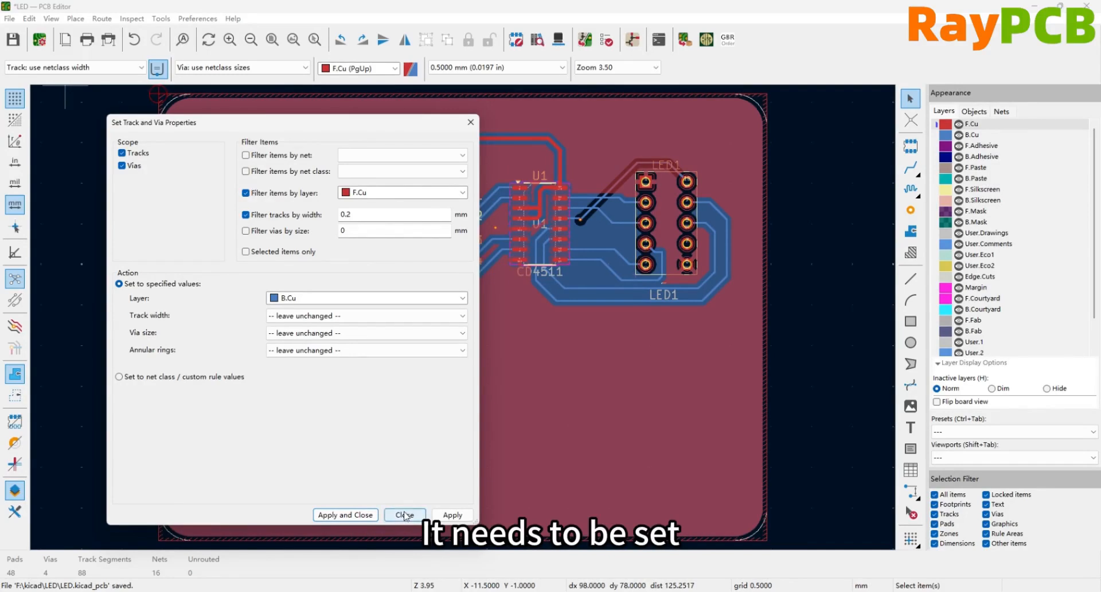
left_click(405, 515)
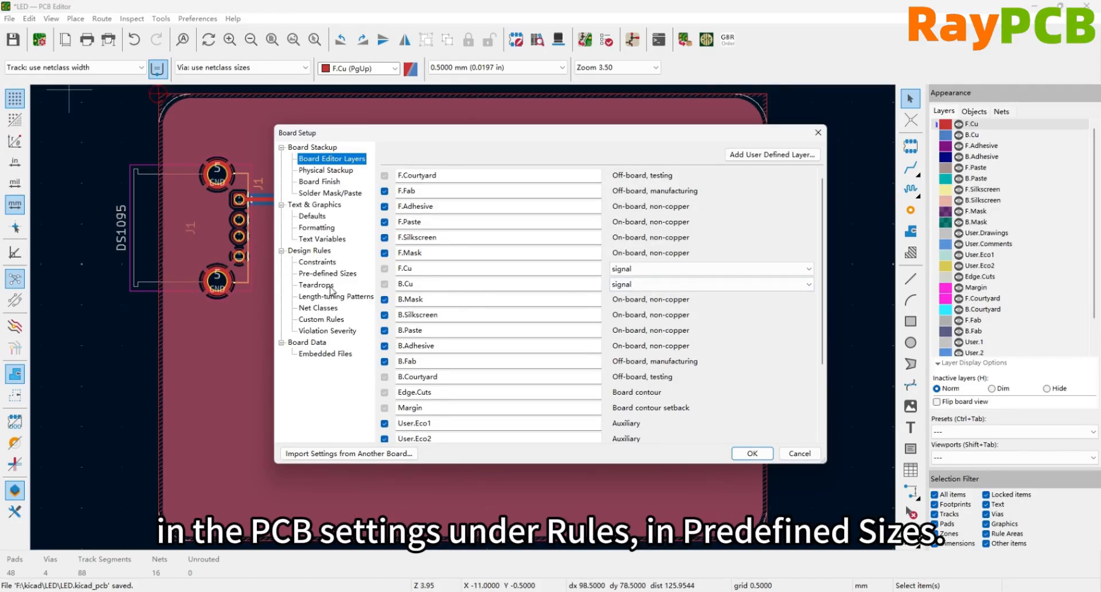
- Add a 0.3 mm track width to the pre-defined sizes in the board setup
left_click(319, 278)
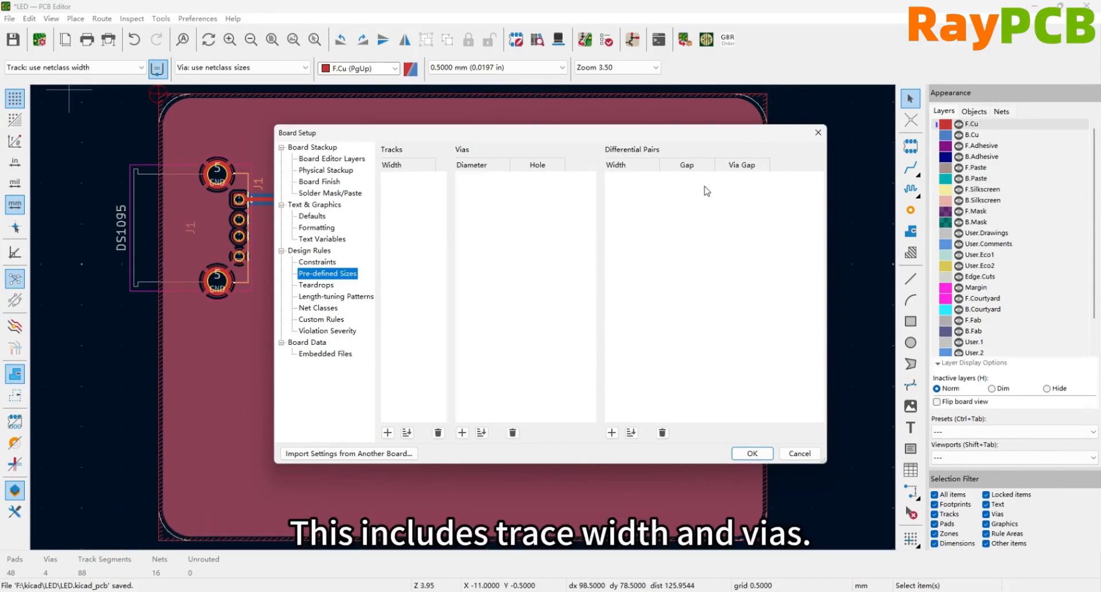
left_click(388, 432)
type("0.3")
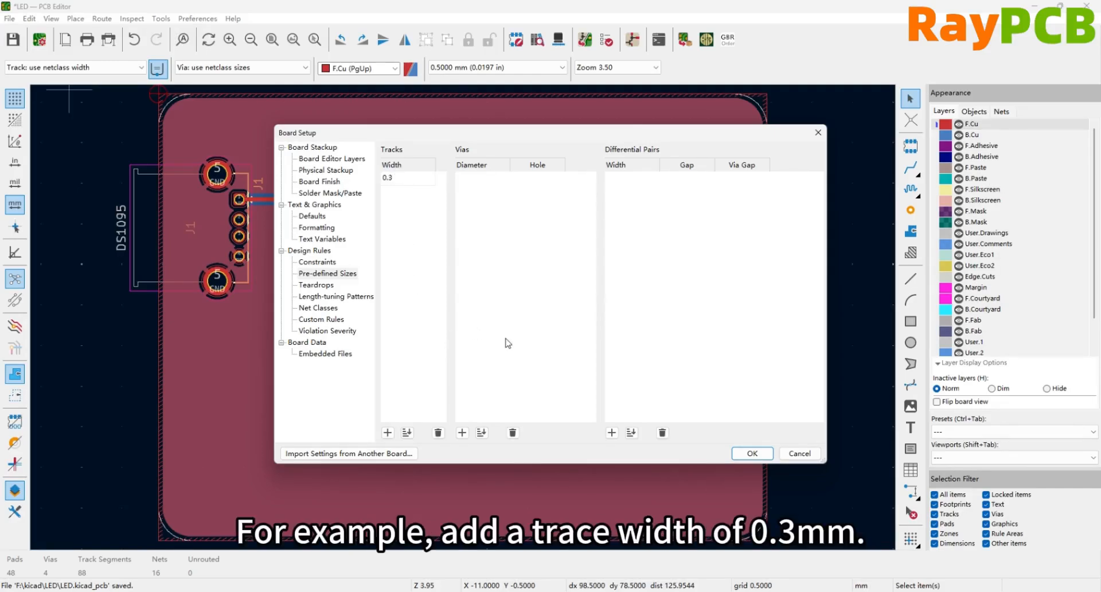
left_click(751, 453)
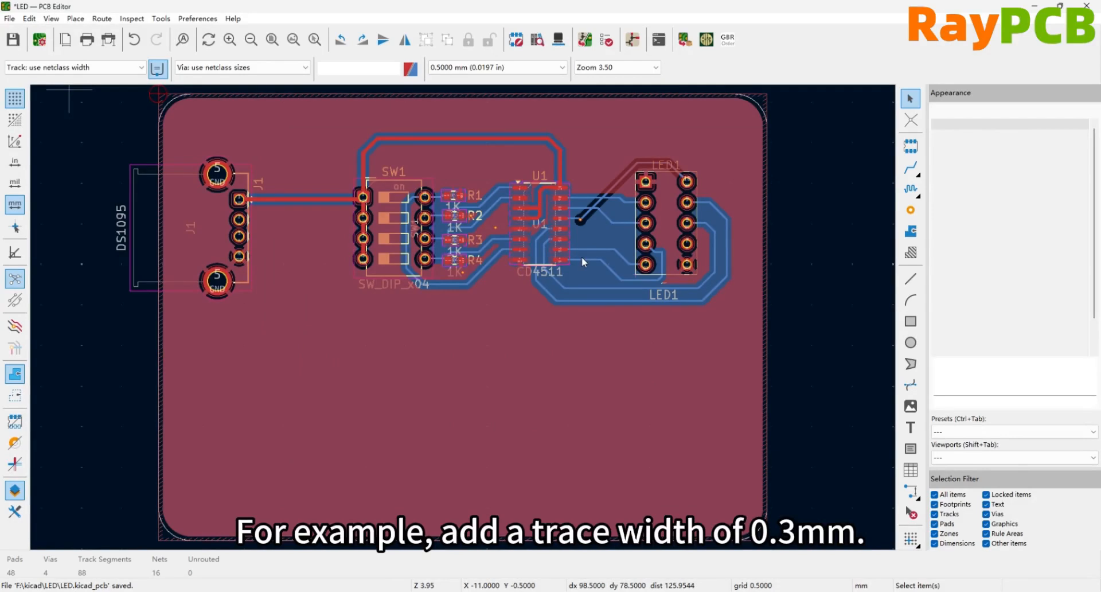
- Reopen the board-wide track and via properties and set the new track width to 0.300 mm for 0.2 mm F.Cu tracks
left_click(34, 18)
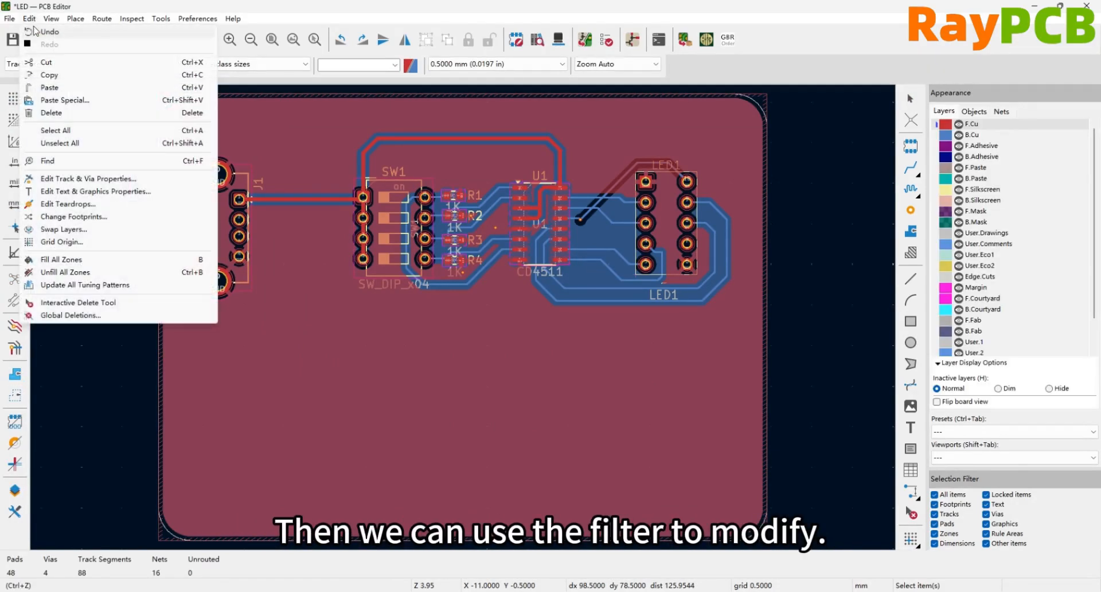
left_click(77, 179)
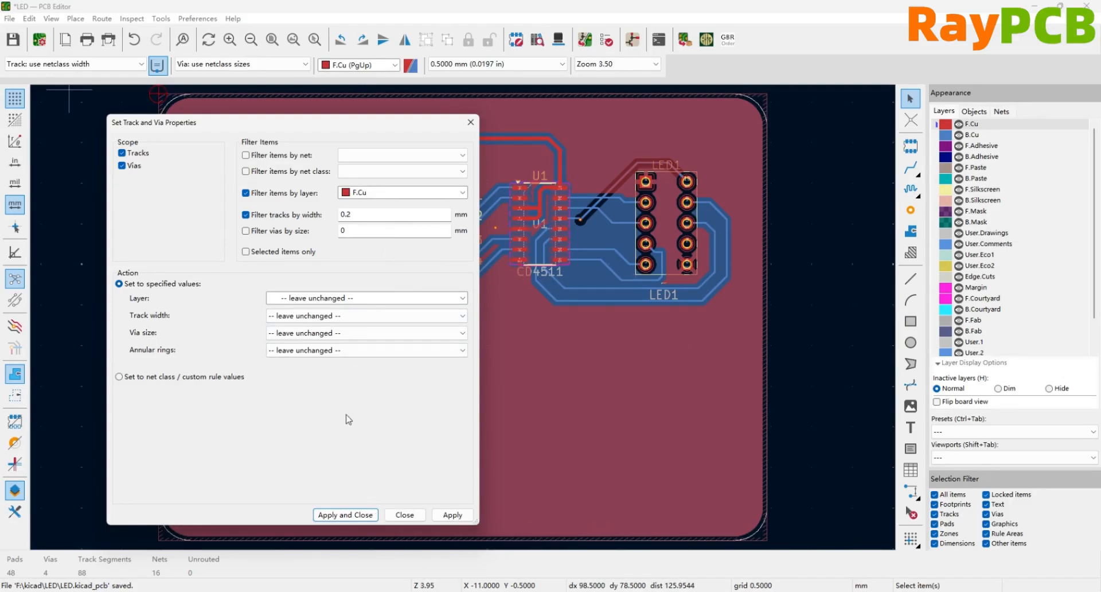
left_click(305, 319)
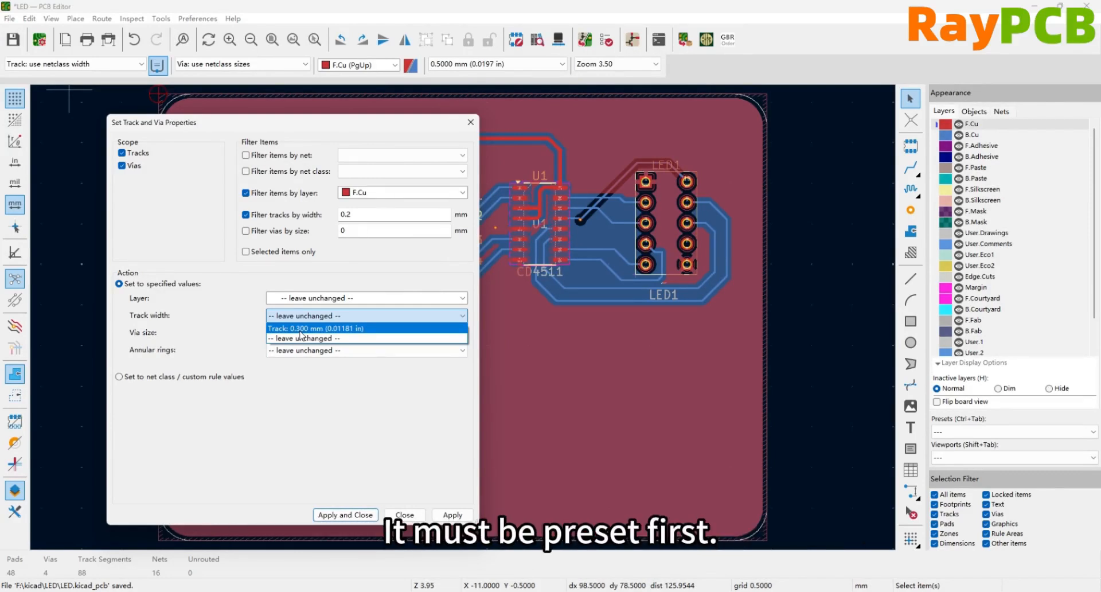
left_click(300, 329)
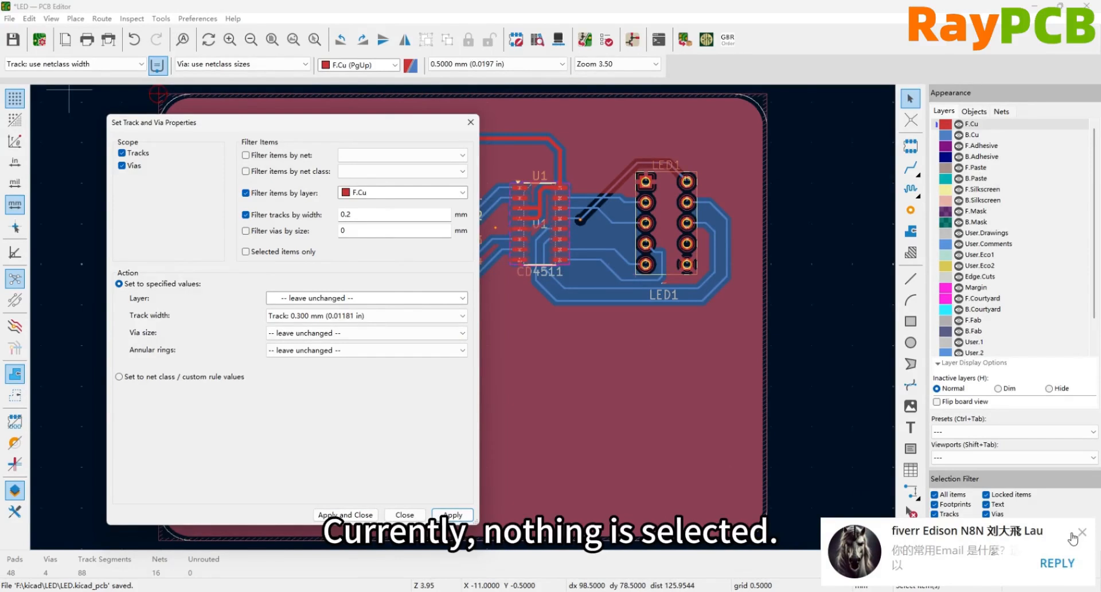
- Switch the layer filter to B.Cu, apply the 0.300 mm width to its 0.2 mm tracks, and close the track and via properties
left_click(1072, 535)
left_click(379, 192)
left_click(363, 210)
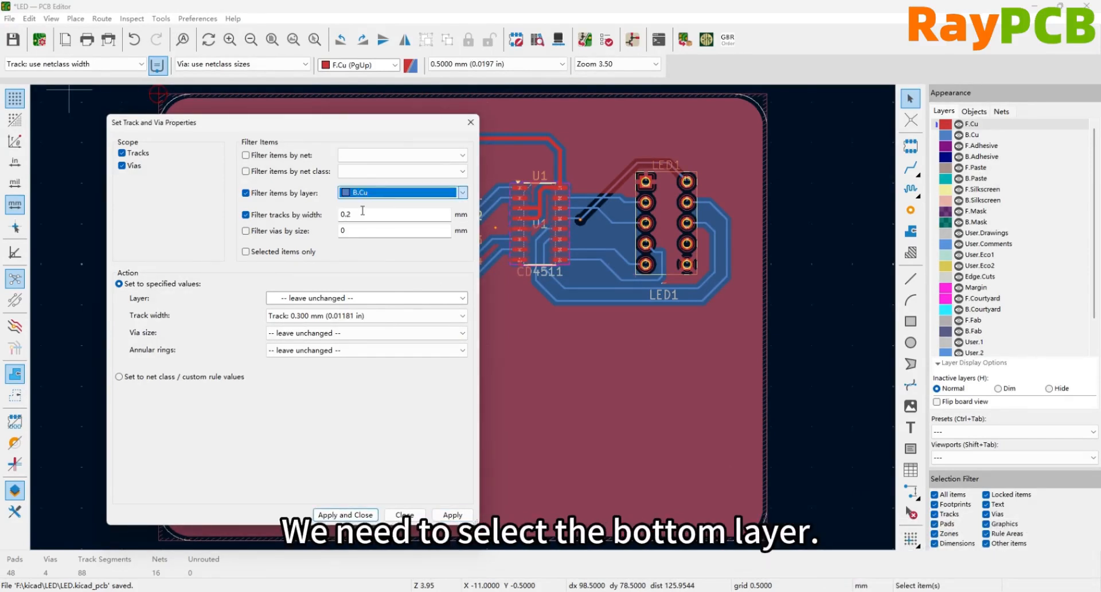
left_click(453, 515)
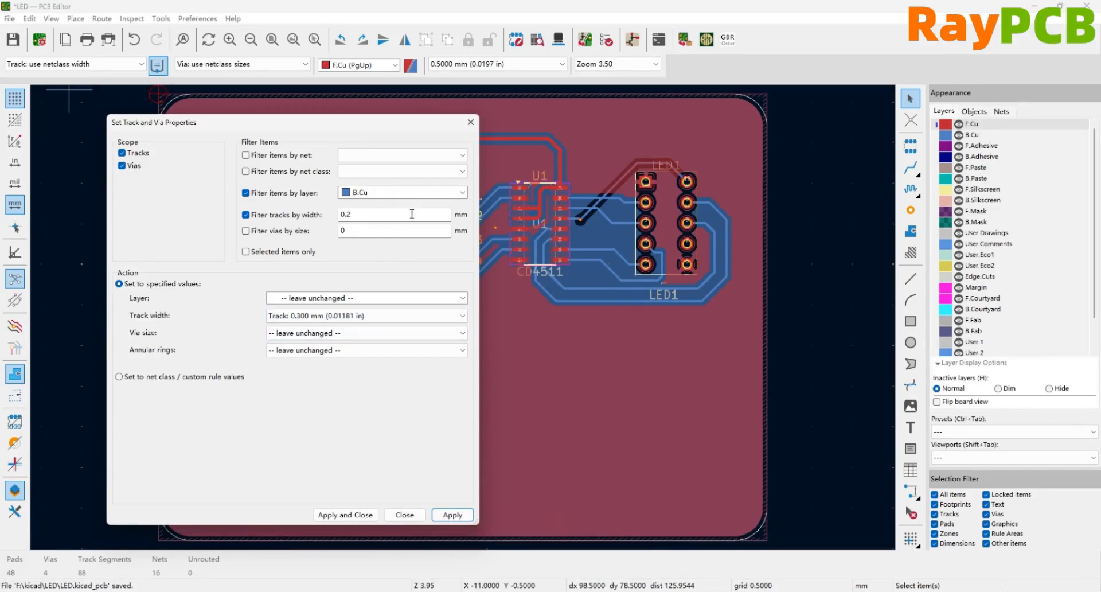
left_click(470, 122)
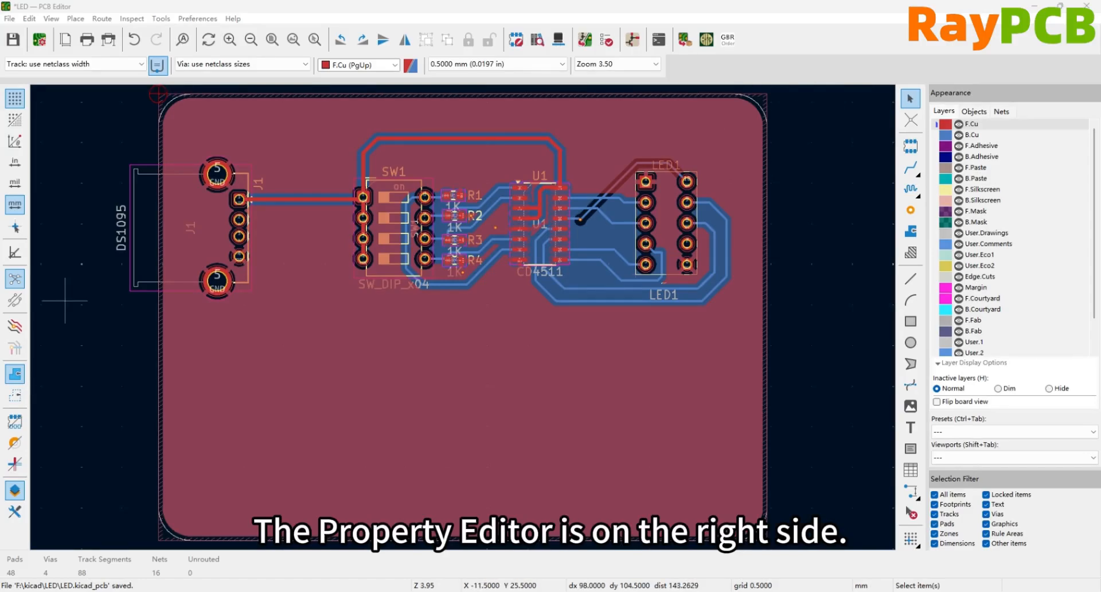
- Check the visibility and opacity settings of the board objects
left_click(975, 115)
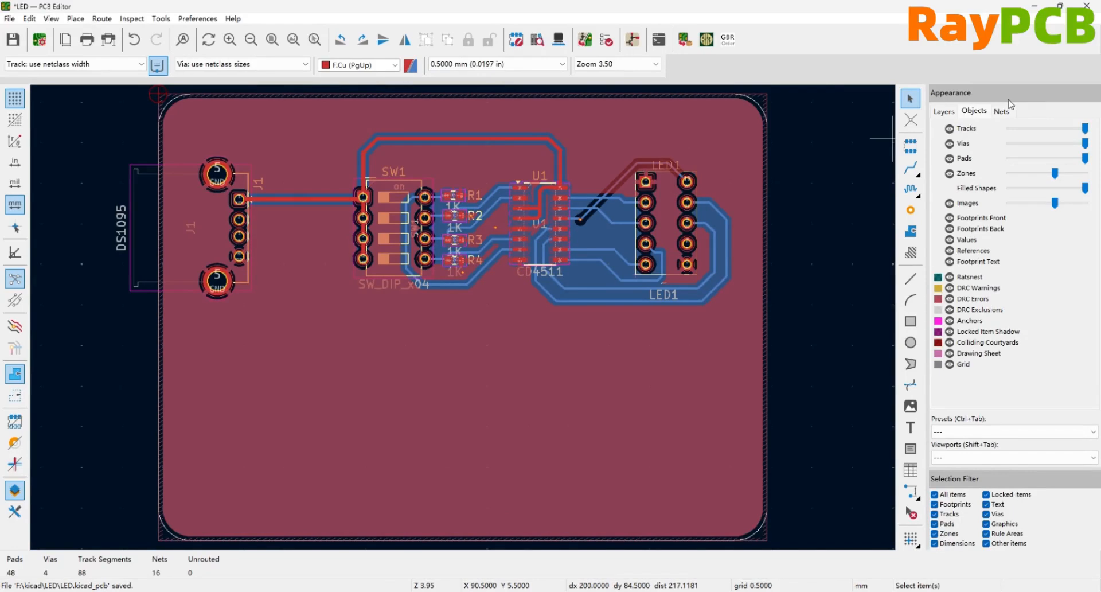
left_click(581, 288)
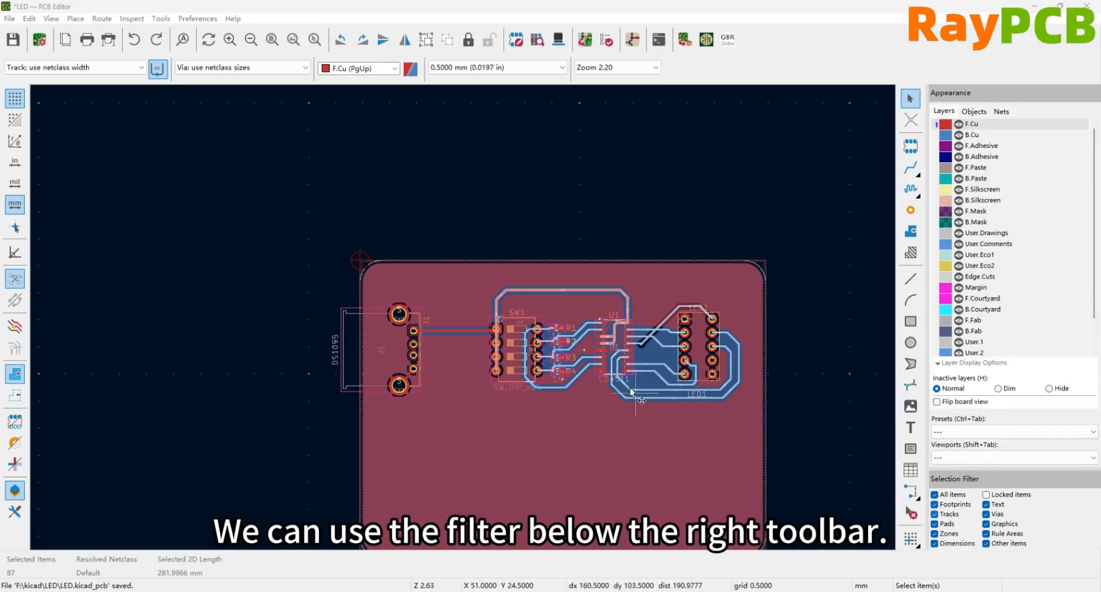
- Limit the selection filter to tracks only and select the tracks in the area from SW1 across U1 to LED1
left_click(846, 459)
left_click(934, 495)
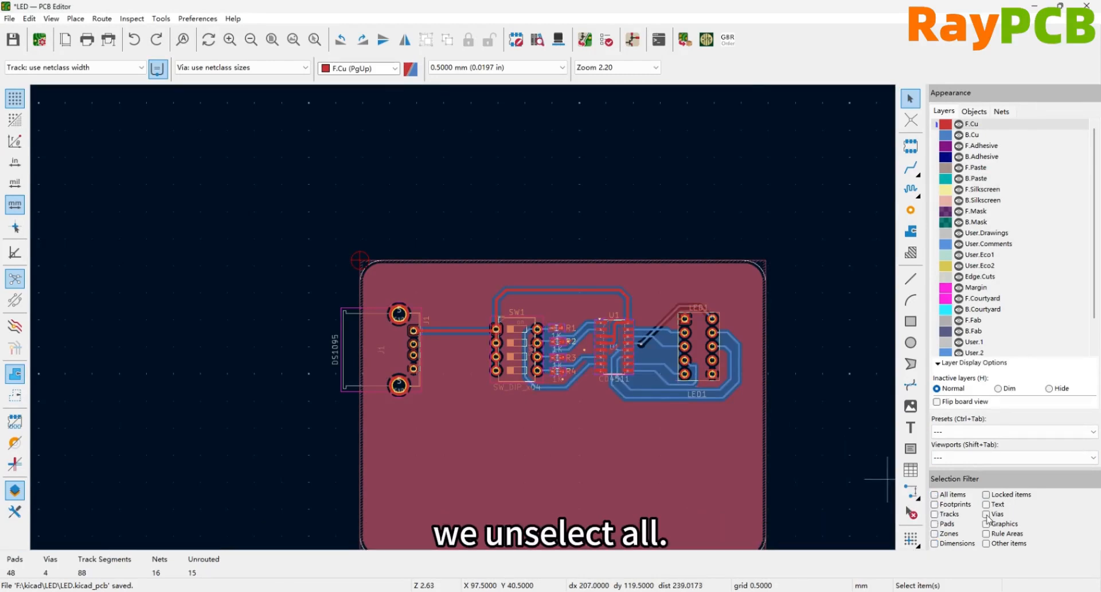
left_click(935, 514)
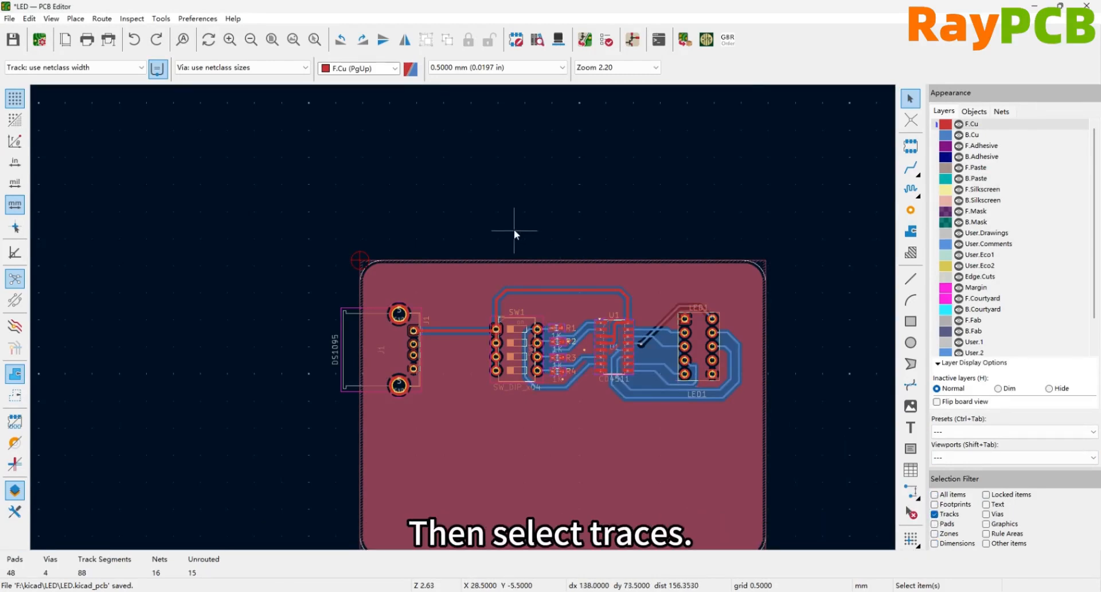
left_click_drag(767, 407, 517, 318)
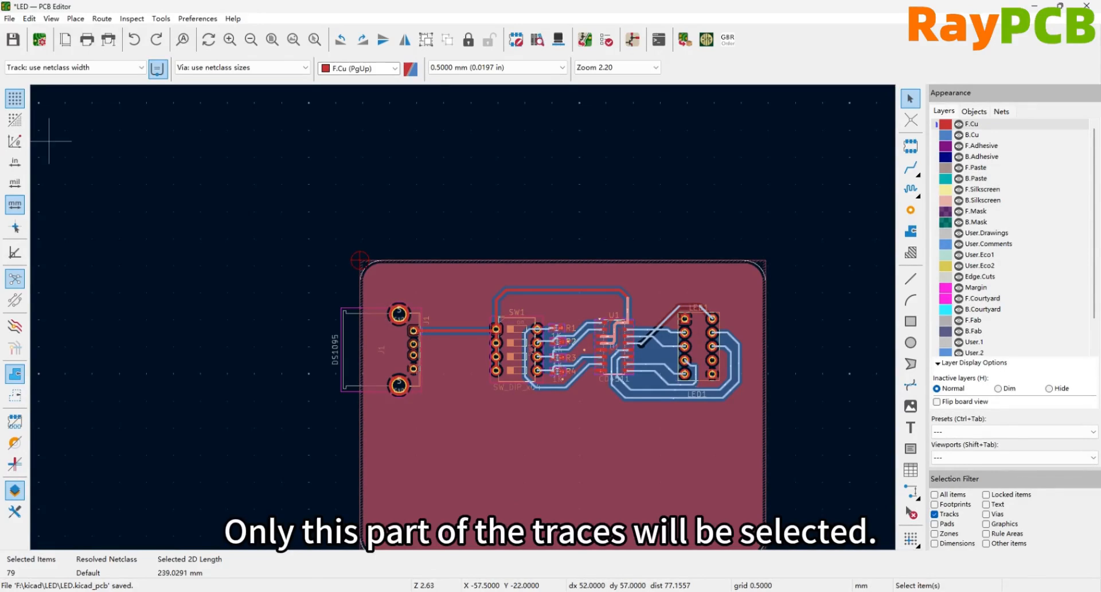
- Show the properties of the selected tracks and set their layer to F.Cu and their width to 0.8 mm
left_click(14, 511)
left_click(133, 175)
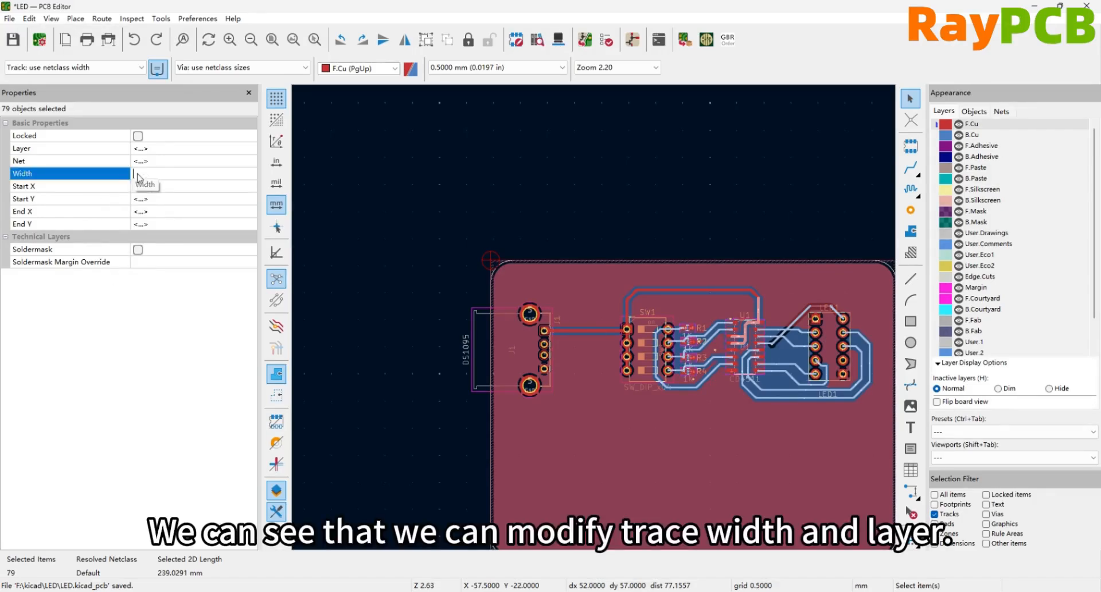
left_click(158, 150)
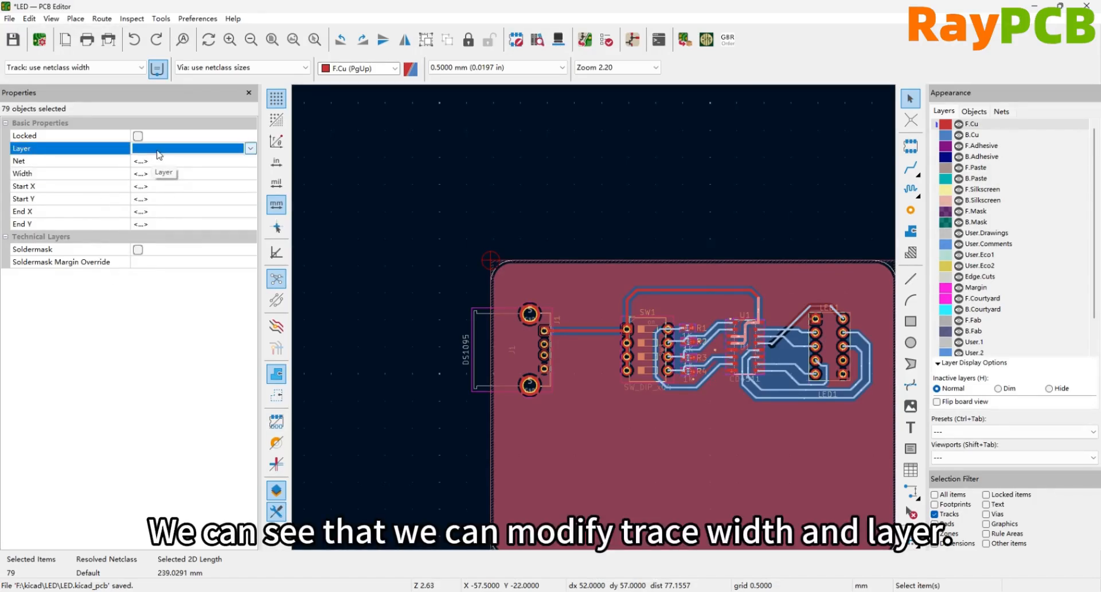
left_click(250, 148)
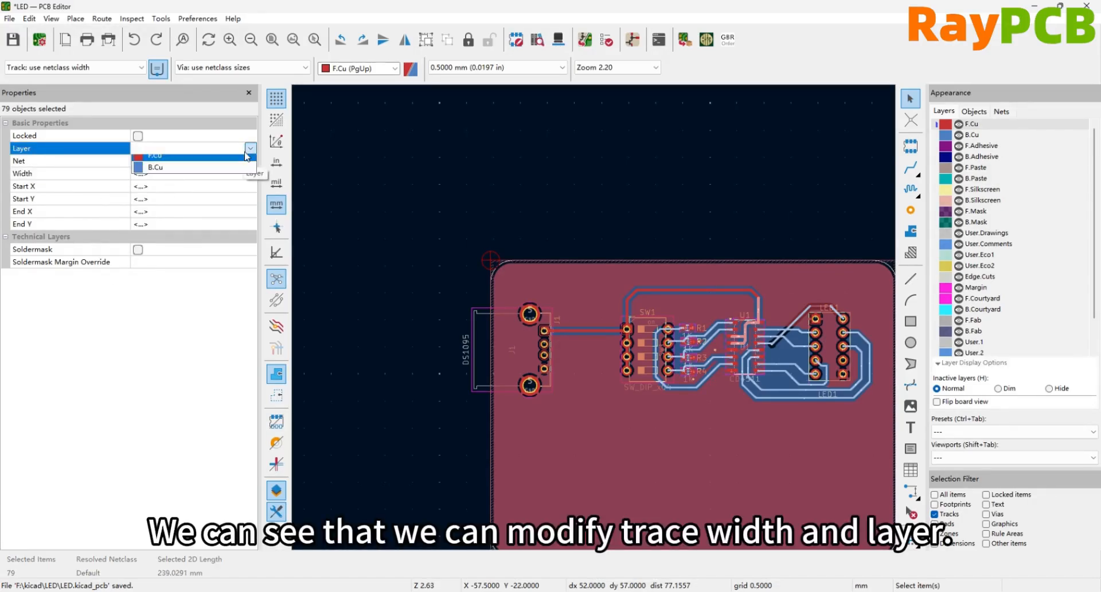
left_click(220, 164)
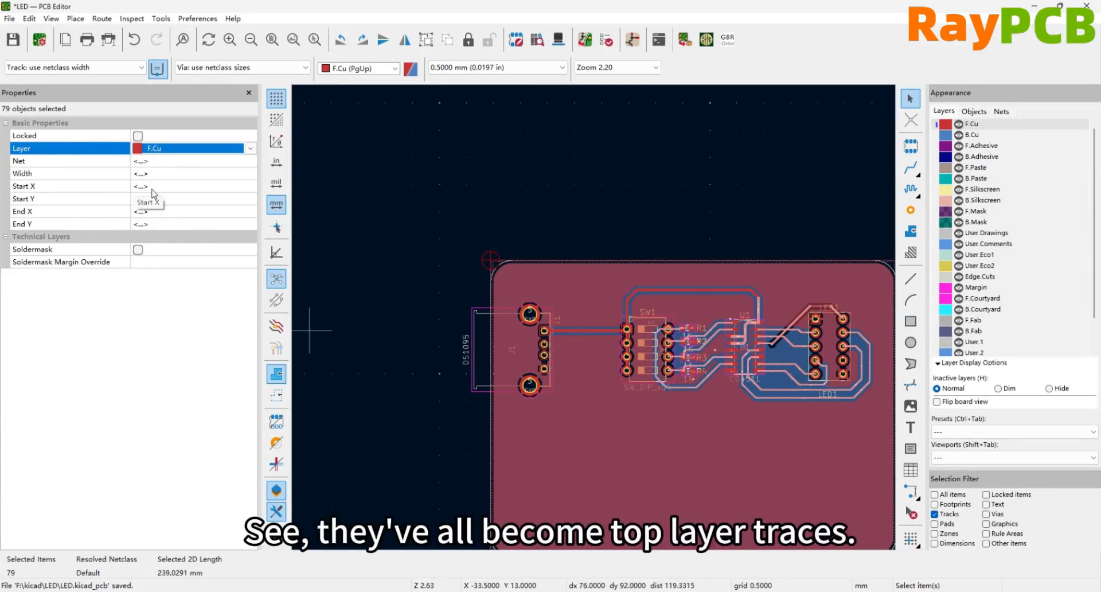
left_click(162, 175)
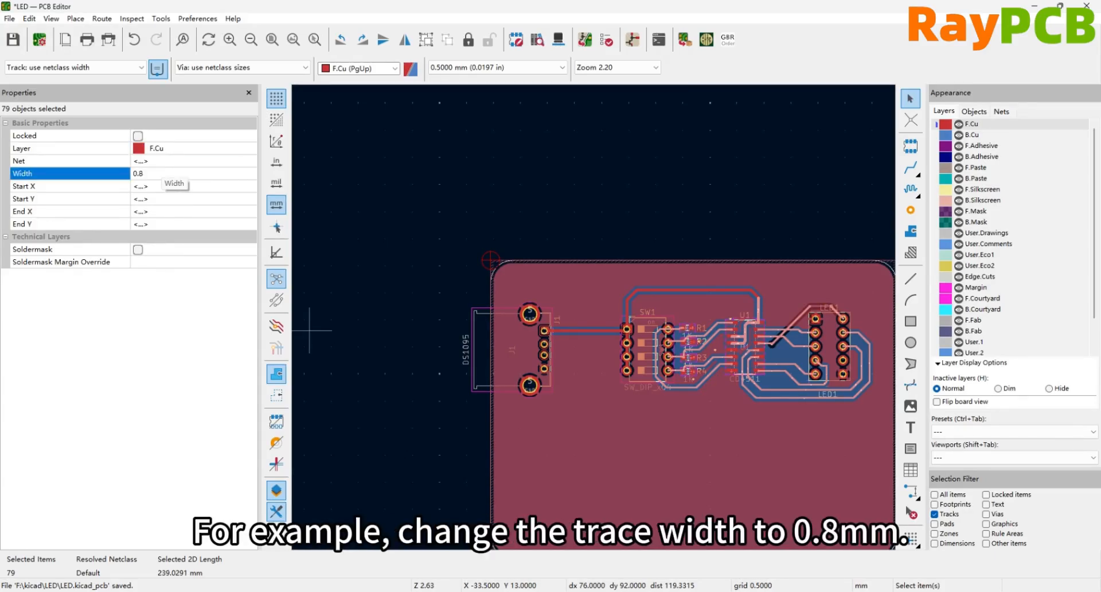
key("Return")
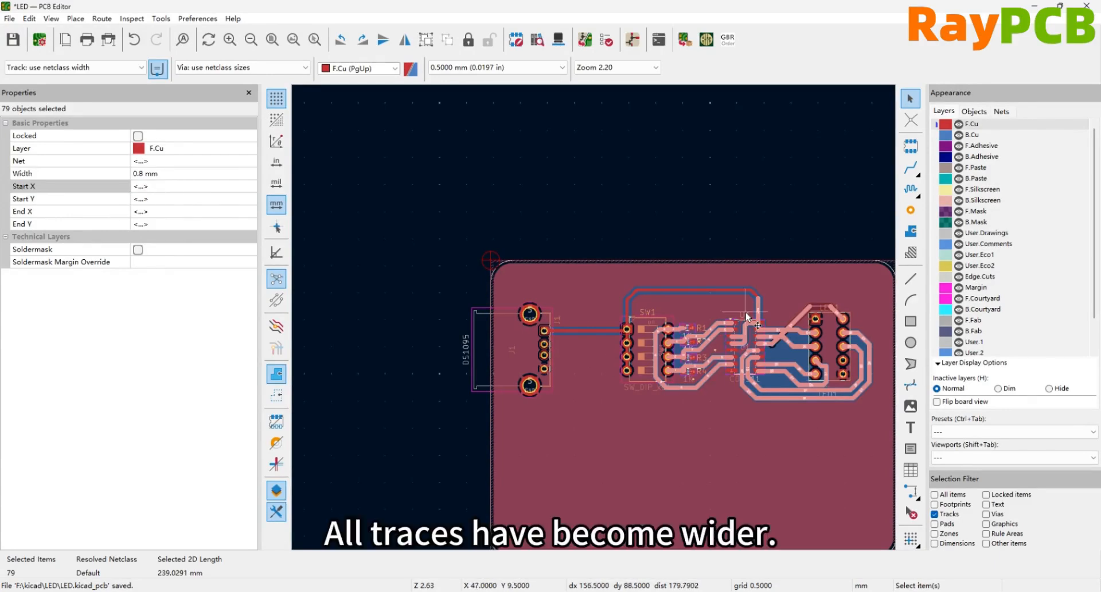